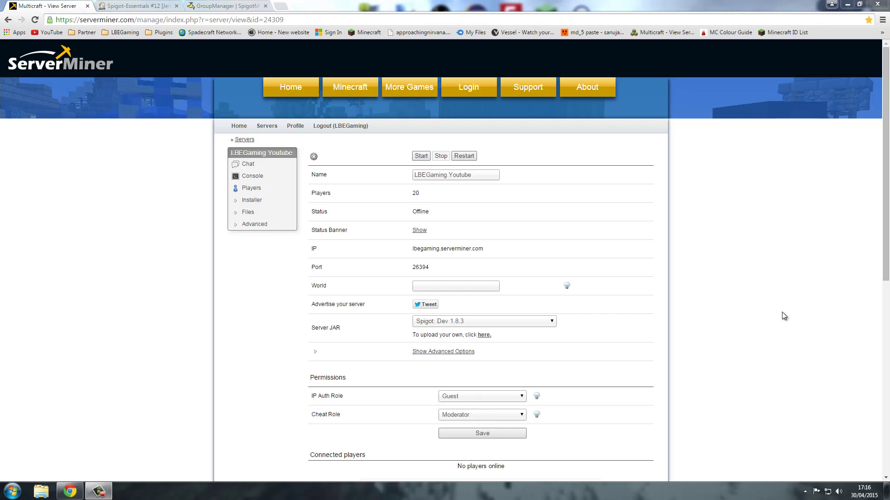
# Open FTP File Access under Files and log in with the Multicraft password
pyautogui.click(246, 213)
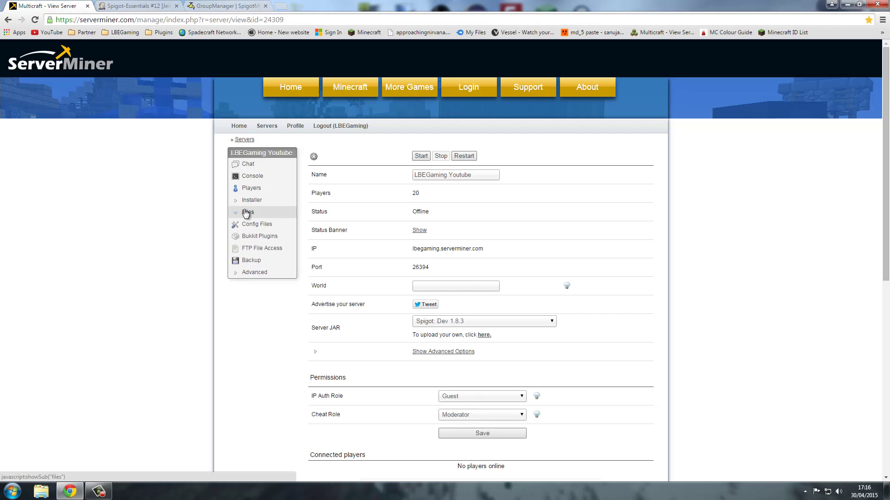
pyautogui.click(249, 252)
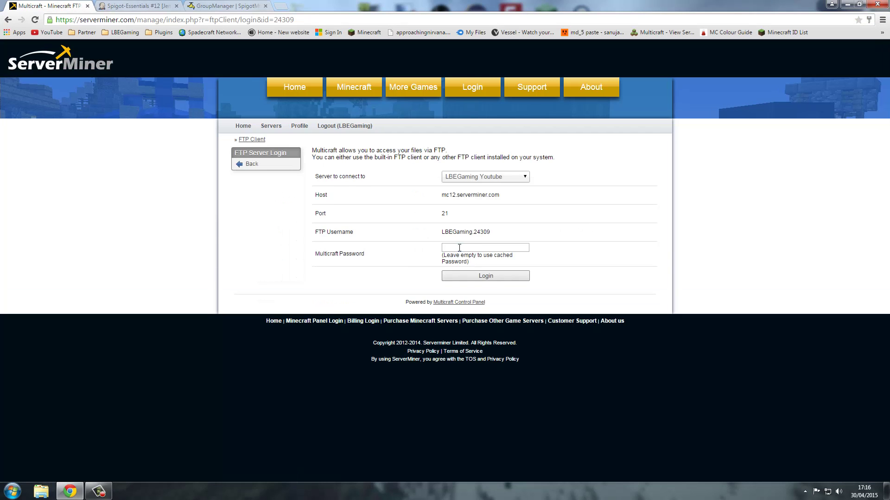
pyautogui.click(443, 248)
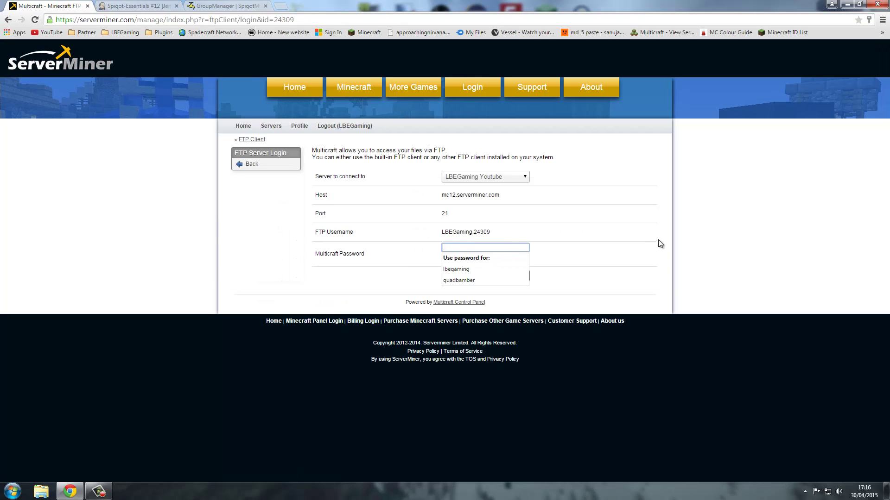
pyautogui.click(709, 231)
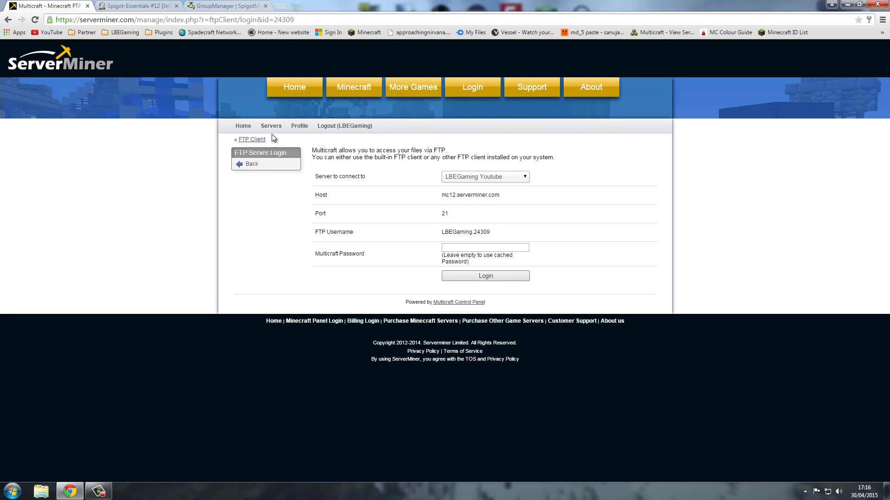
pyautogui.click(468, 249)
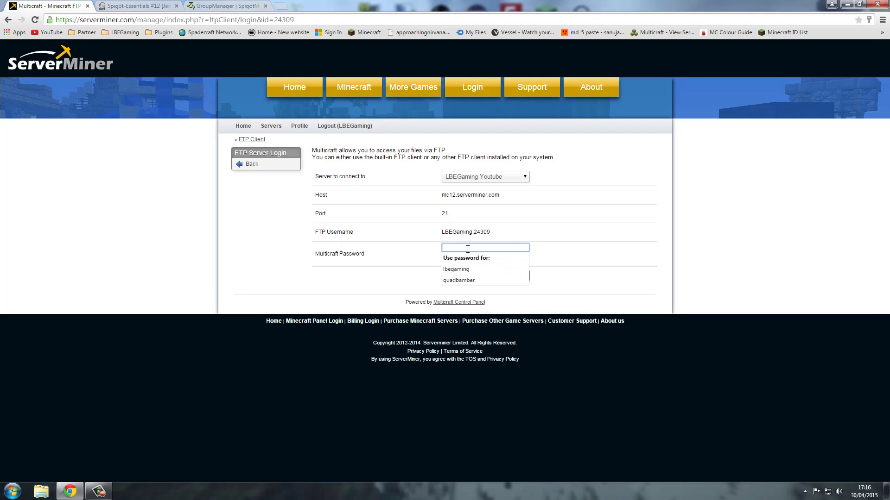
pyautogui.write('•••••••••')
pyautogui.press('Return')
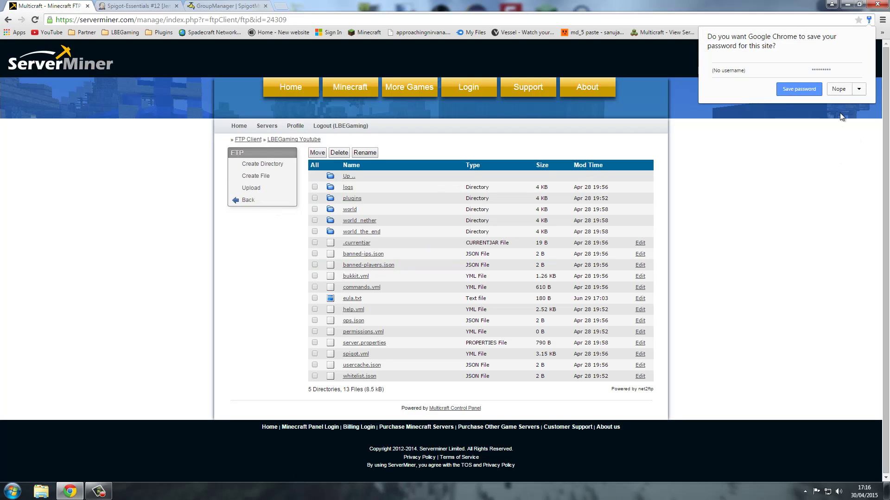
# Decline Chrome's save-password prompt, enter the plugins folder and open its Upload page
pyautogui.click(838, 89)
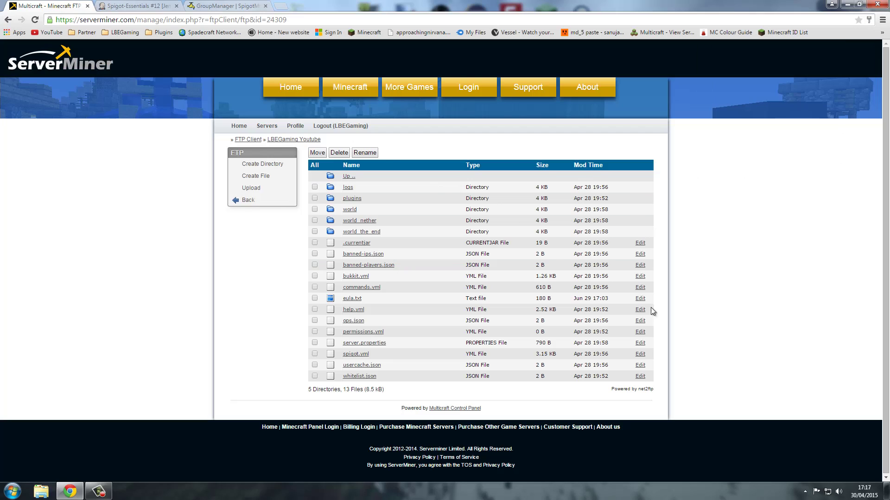
pyautogui.click(314, 210)
pyautogui.click(314, 210)
pyautogui.click(365, 199)
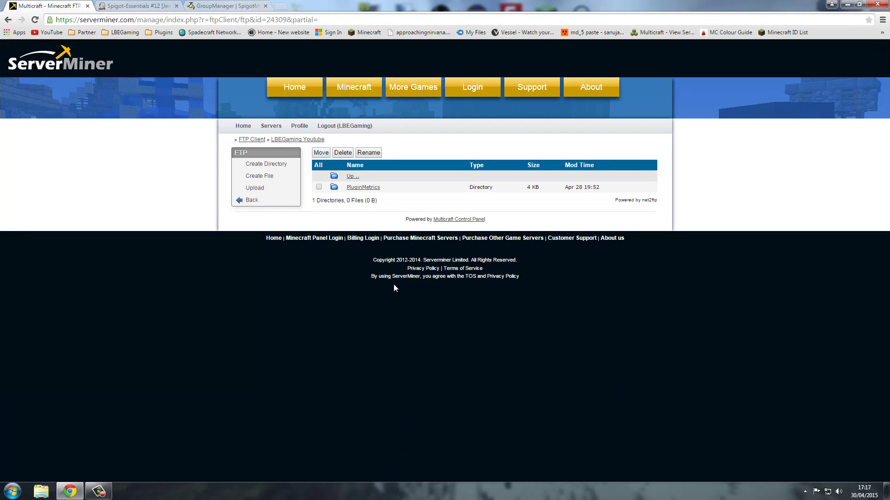
pyautogui.click(254, 189)
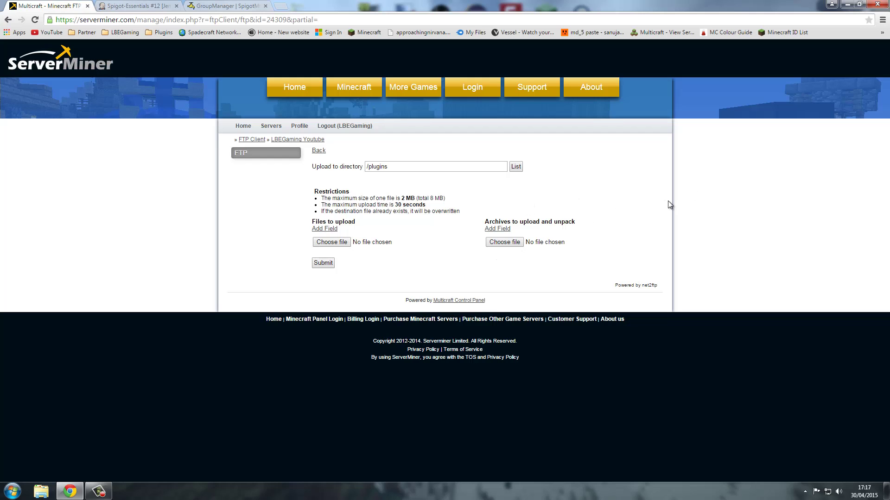
# Extract EssentialsGroupManager.jar from Essentials-gm.zip onto the desktop with WinRAR
pyautogui.click(847, 4)
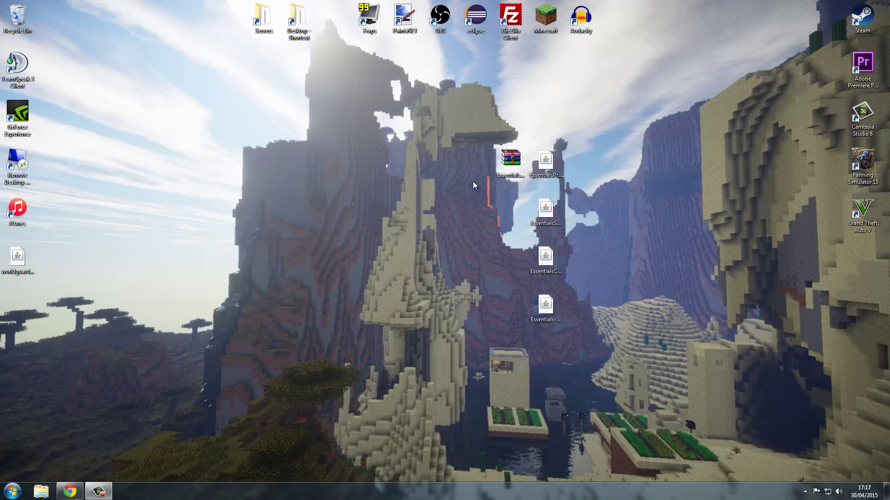
pyautogui.moveTo(622, 398); pyautogui.dragTo(498, 144)
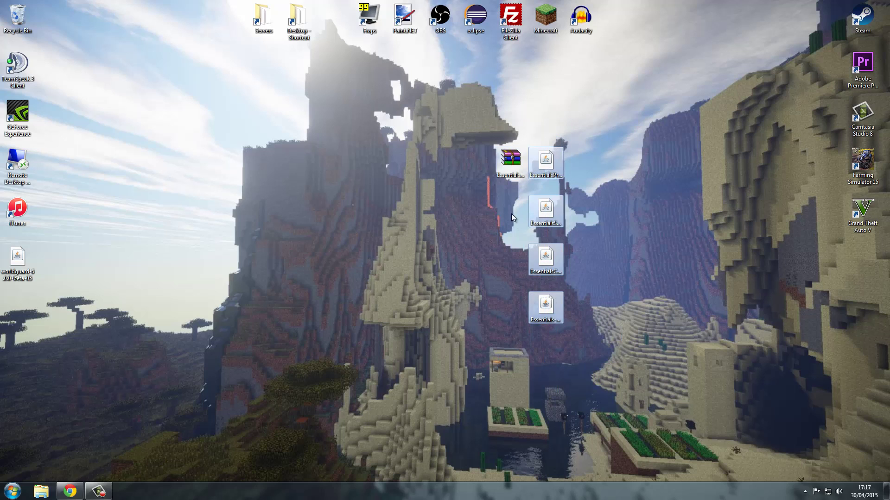
pyautogui.click(512, 170)
pyautogui.doubleClick(511, 170)
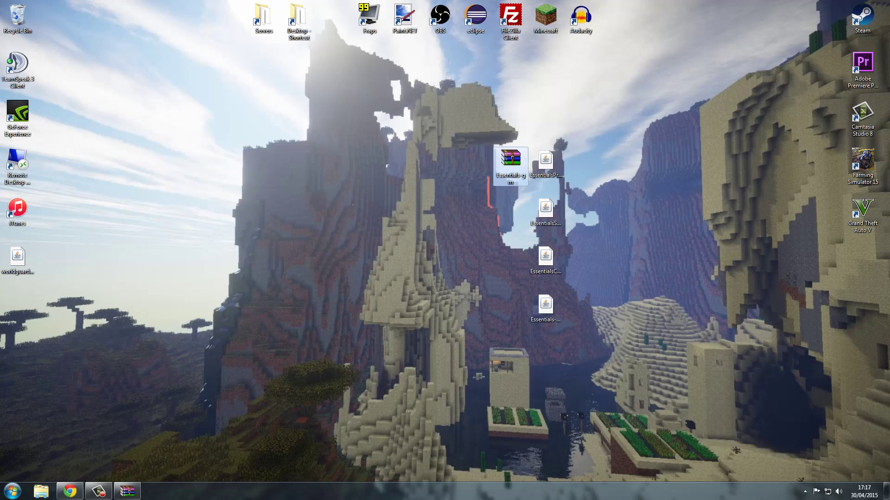
pyautogui.moveTo(698, 153); pyautogui.dragTo(498, 224)
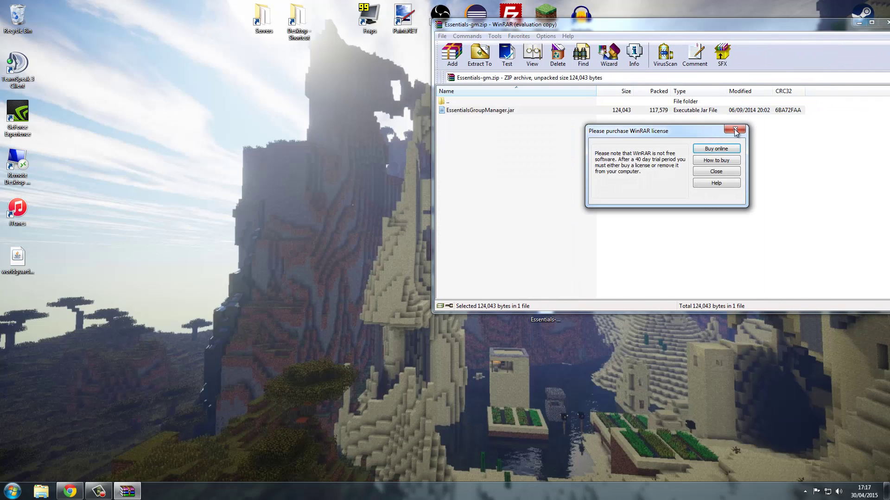
pyautogui.press('Escape')
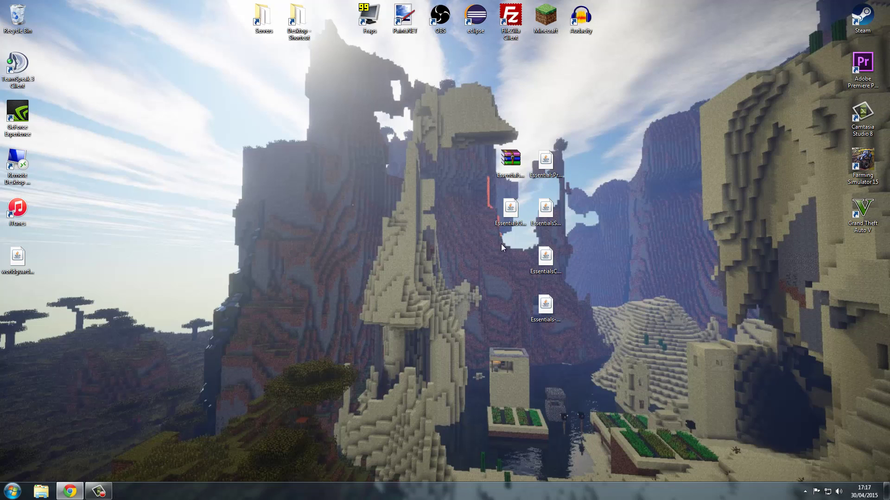
pyautogui.click(501, 231)
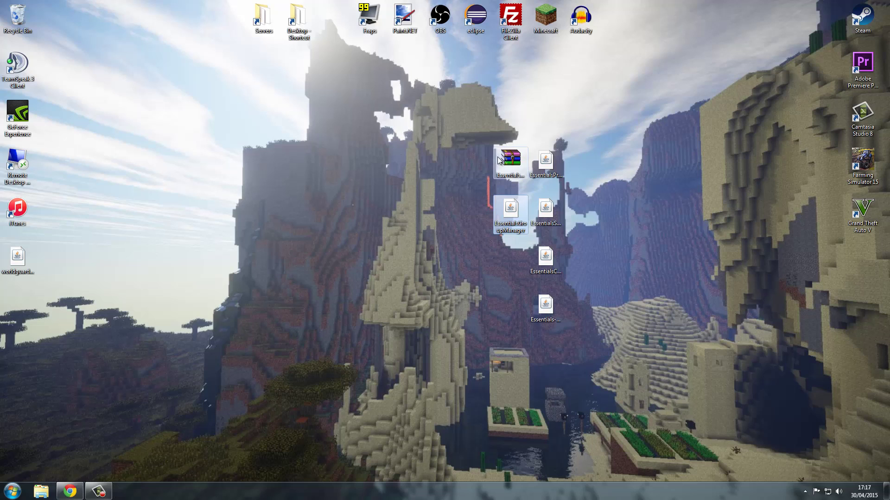
# Delete Essentials-gm.zip and select all five Essentials jar files together
pyautogui.press('Up')
pyautogui.press('Delete')
pyautogui.press('Return')
pyautogui.moveTo(510, 208); pyautogui.dragTo(545, 116)
pyautogui.moveTo(629, 396); pyautogui.dragTo(547, 111)
# Add the selected jars to a ZIP-format archive renamed to upload.zip on the desktop
pyautogui.rightClick(549, 116)
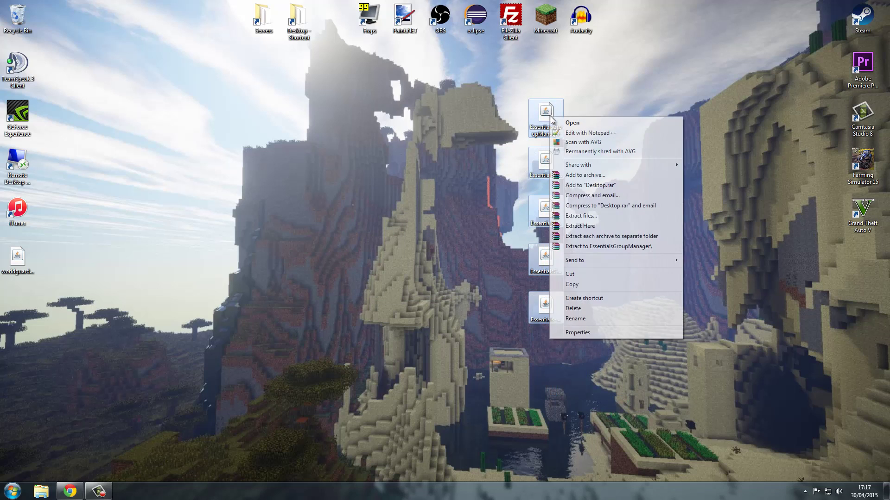
pyautogui.click(583, 176)
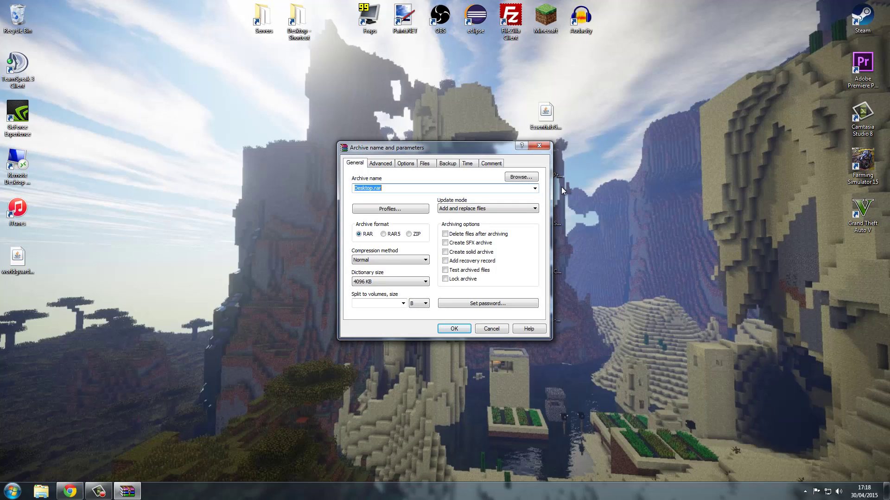
pyautogui.click(410, 234)
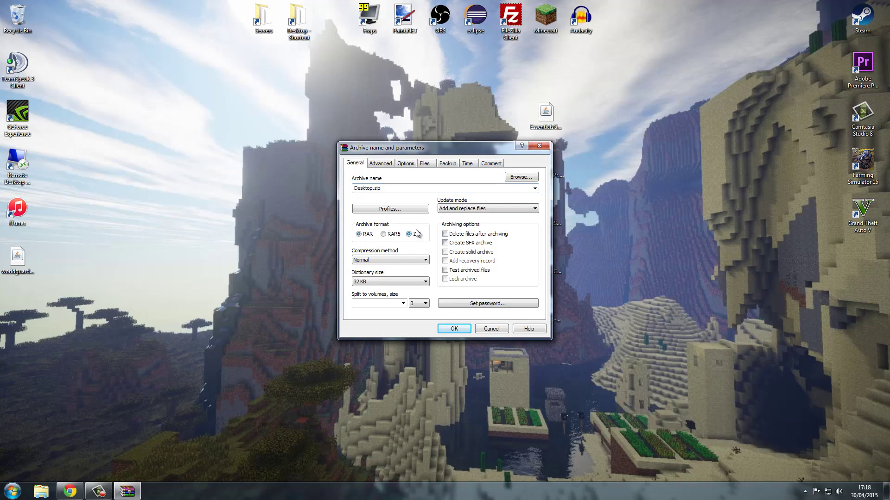
pyautogui.moveTo(379, 188); pyautogui.dragTo(353, 191)
pyautogui.click(371, 187)
pyautogui.press('BackSpace')
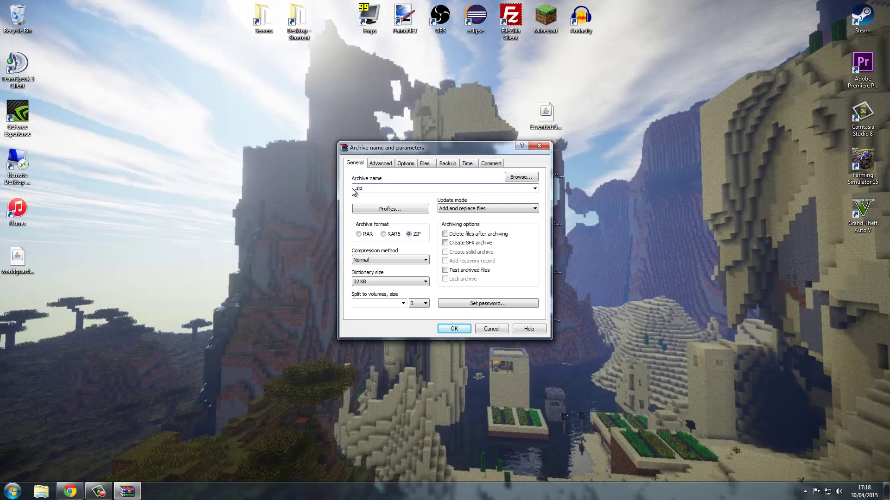
pyautogui.write('upload')
pyautogui.press('Return')
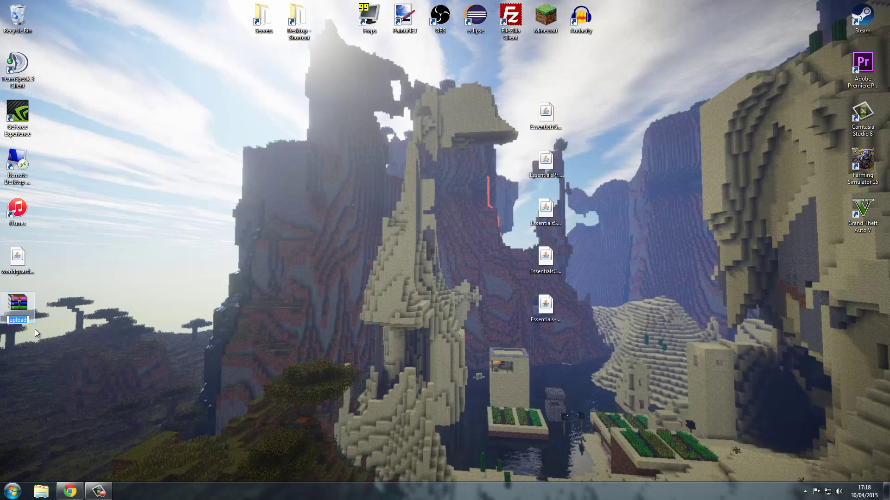
# Choose upload.zip from the Desktop as the archive to unpack into /plugins and submit it
pyautogui.moveTo(70, 491)
pyautogui.click(241, 393)
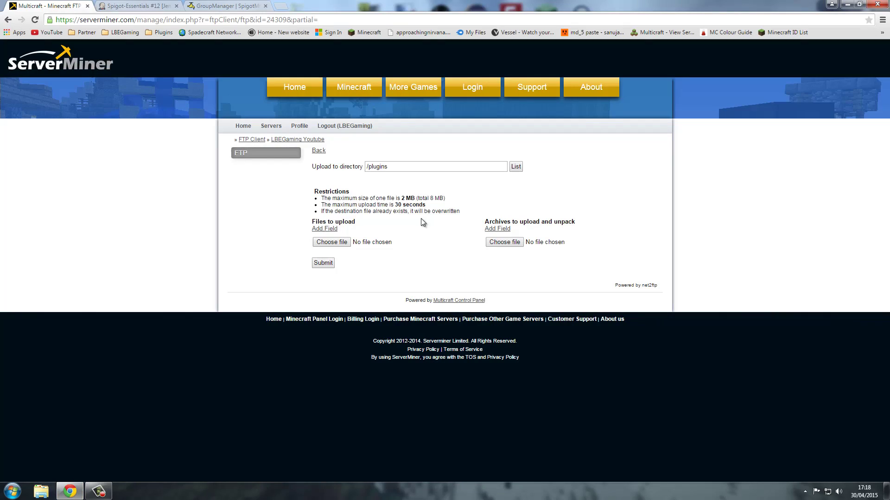
pyautogui.click(504, 242)
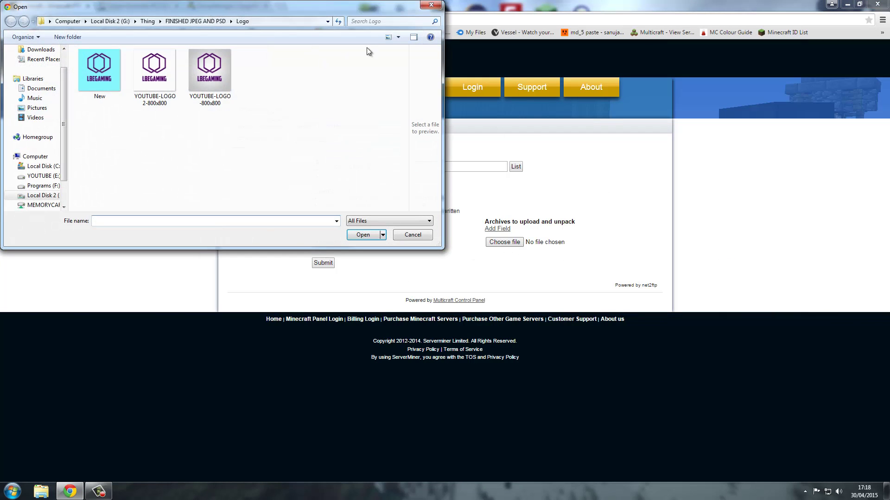
pyautogui.scroll(1, 37, 83)
pyautogui.click(37, 63)
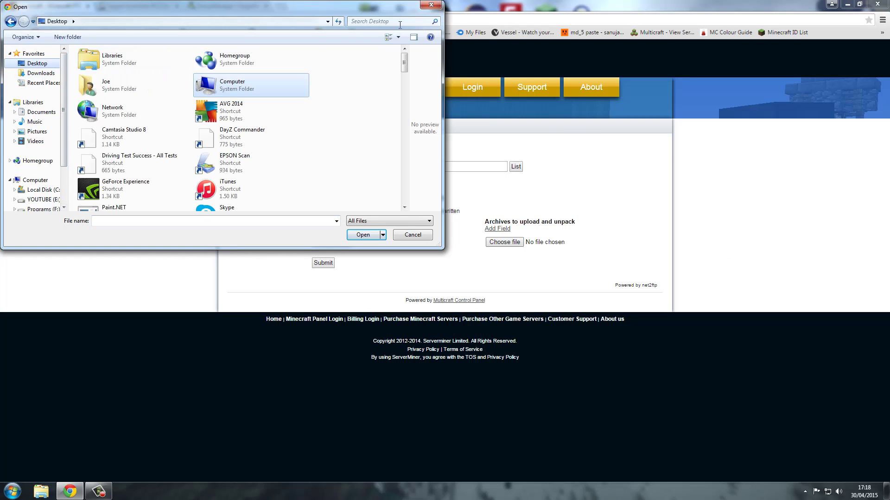
pyautogui.click(406, 21)
pyautogui.write('upload')
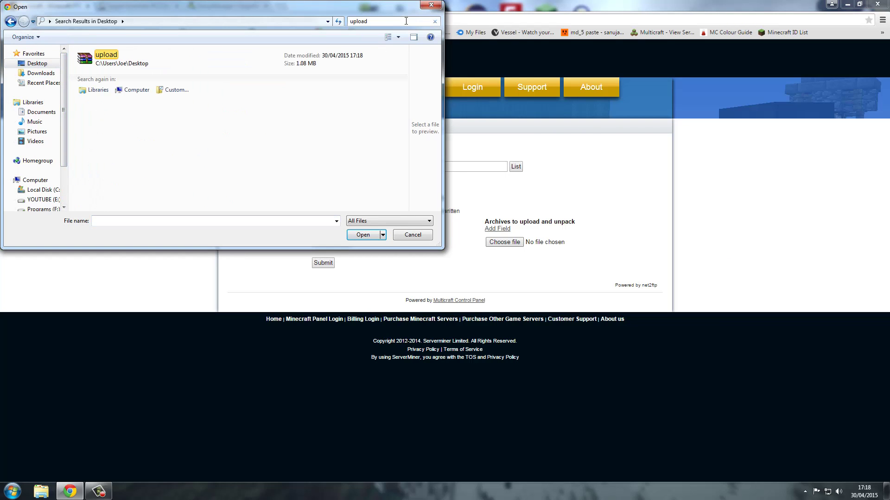
pyautogui.doubleClick(138, 57)
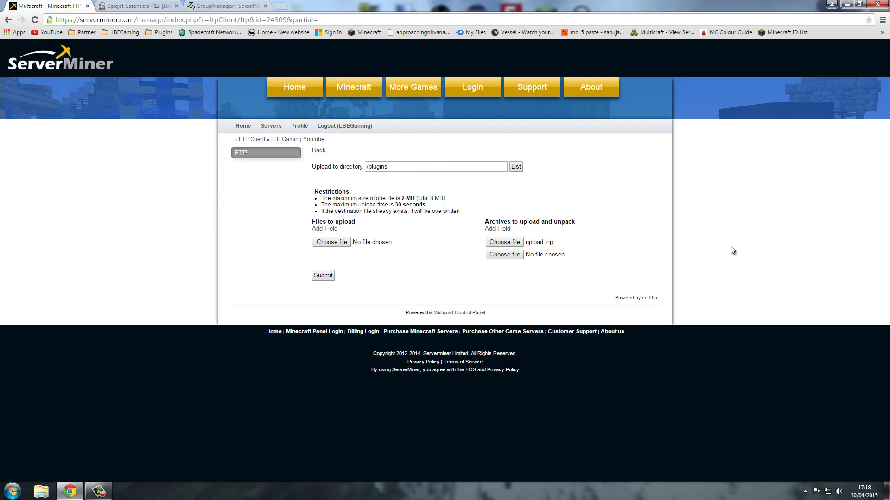
pyautogui.click(332, 275)
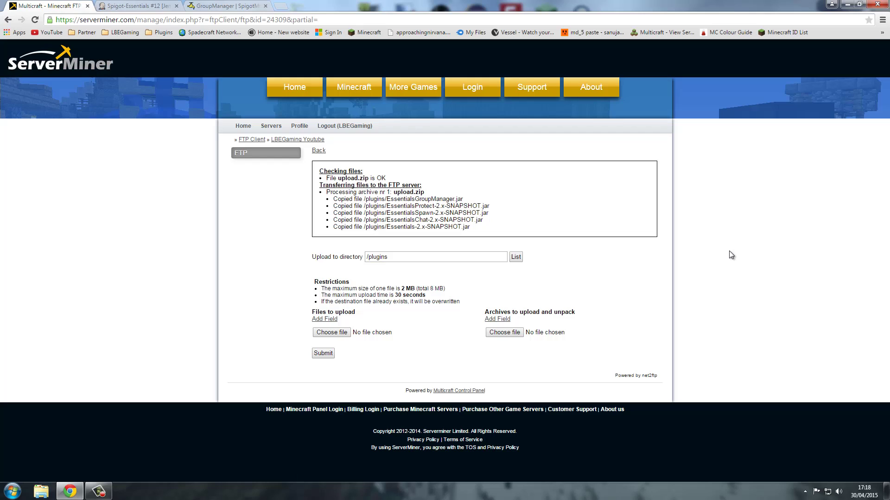
# Check the copied jar files in the /plugins listing, then go back to the server overview
pyautogui.moveTo(478, 231); pyautogui.dragTo(333, 198)
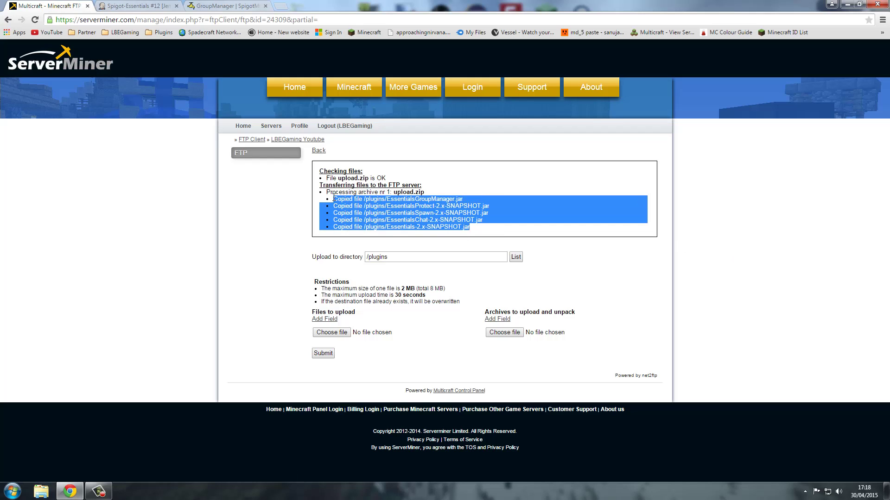
pyautogui.click(457, 207)
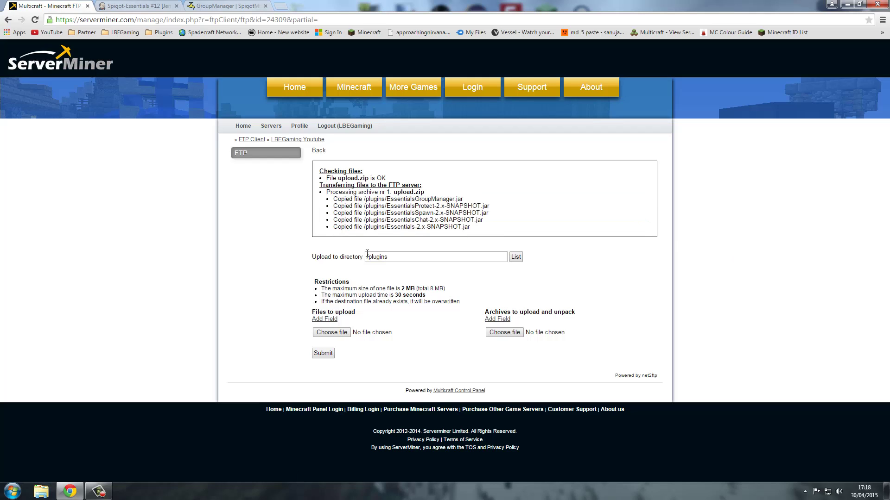
pyautogui.click(318, 152)
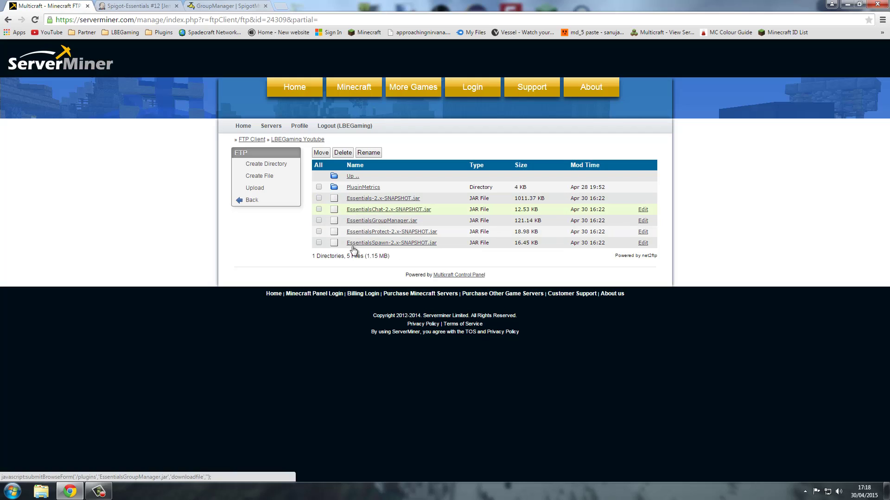
pyautogui.click(240, 203)
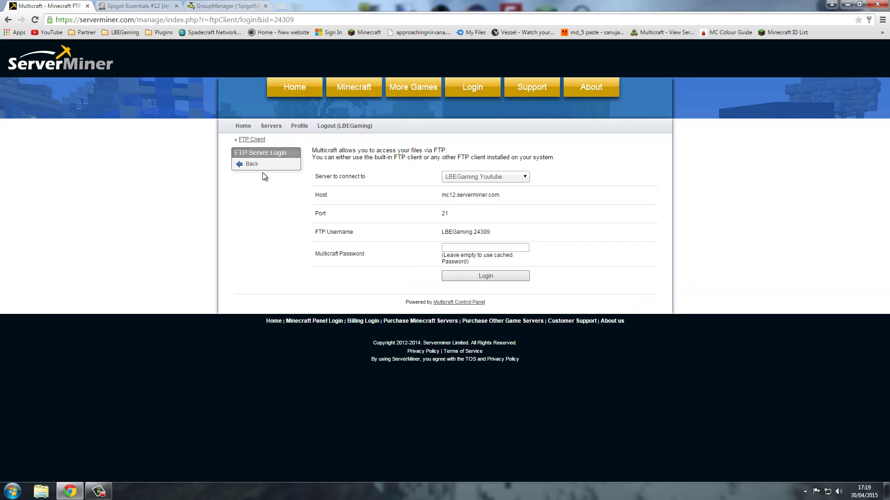
pyautogui.click(262, 166)
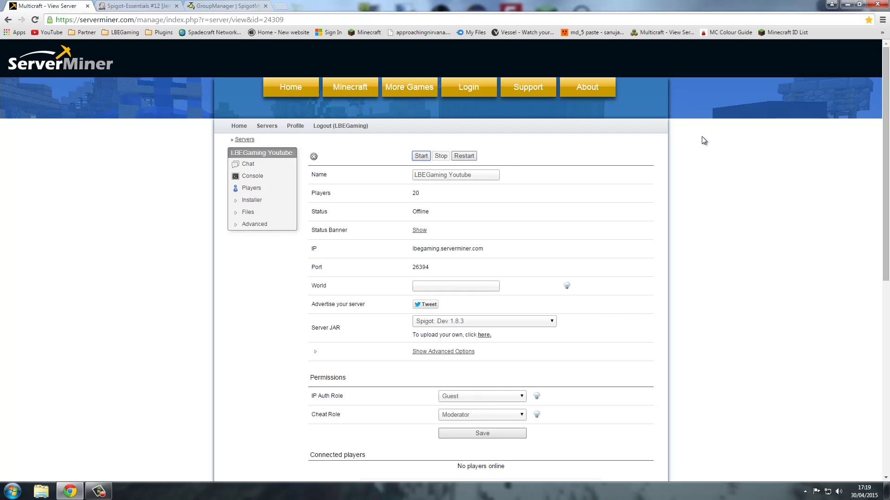
# Open the server console and look over its startup log
pyautogui.click(282, 176)
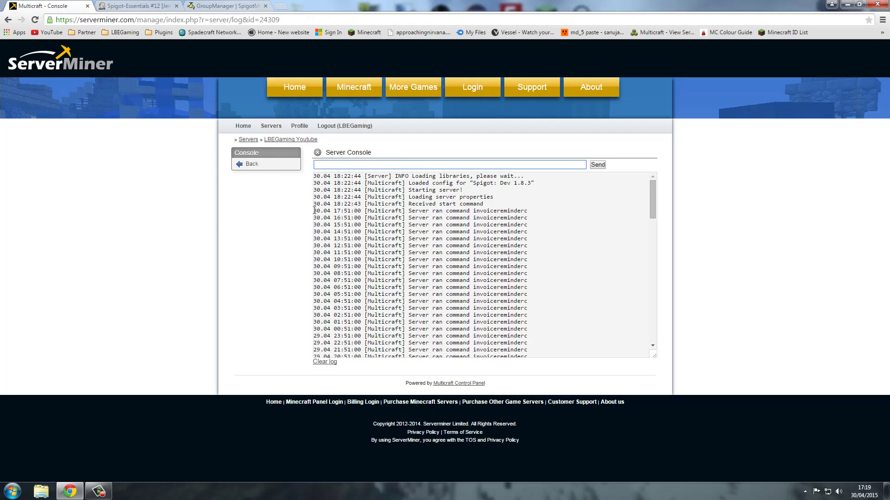
pyautogui.moveTo(314, 211); pyautogui.dragTo(552, 201)
pyautogui.click(493, 188)
pyautogui.hotkey('ctrl', 'a')
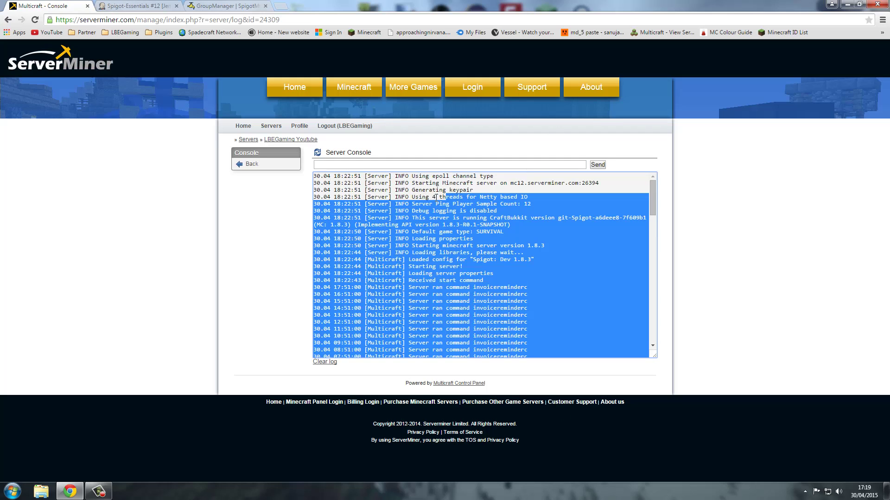
pyautogui.click(448, 255)
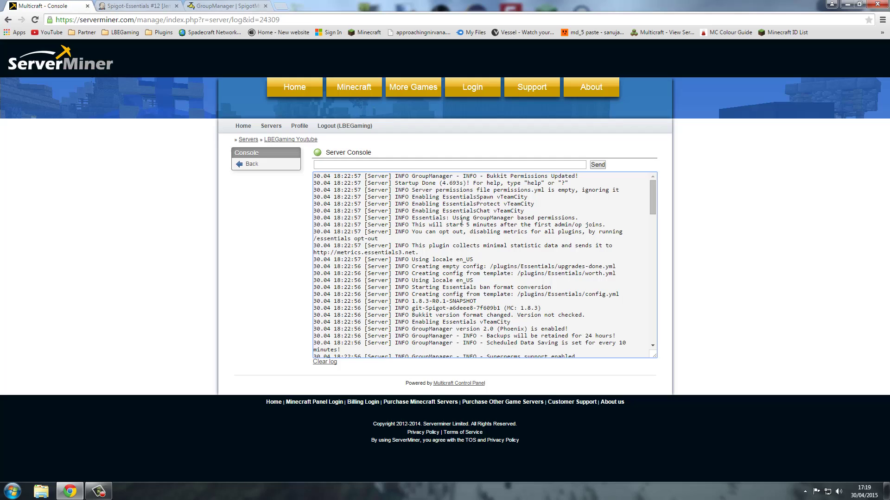
# Run the pl command to list the five plugins, including GroupManager and Essentials
pyautogui.click(456, 164)
pyautogui.write('pl')
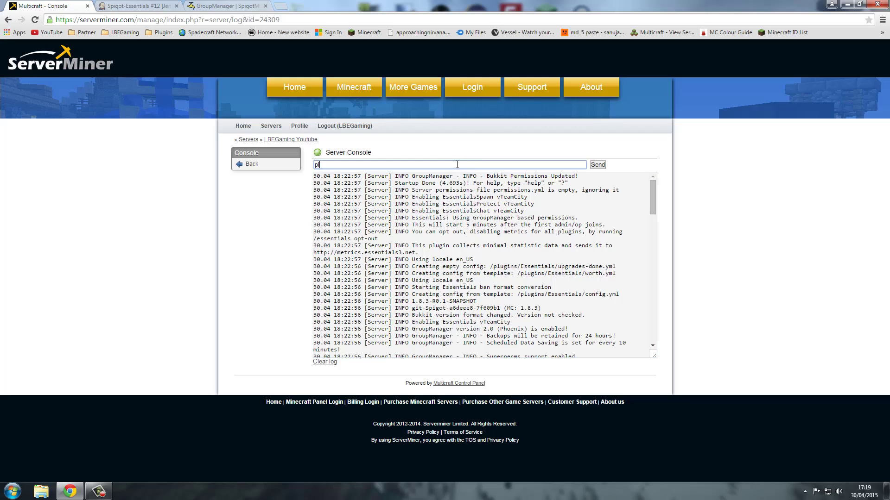
pyautogui.press('Return')
pyautogui.click(650, 194)
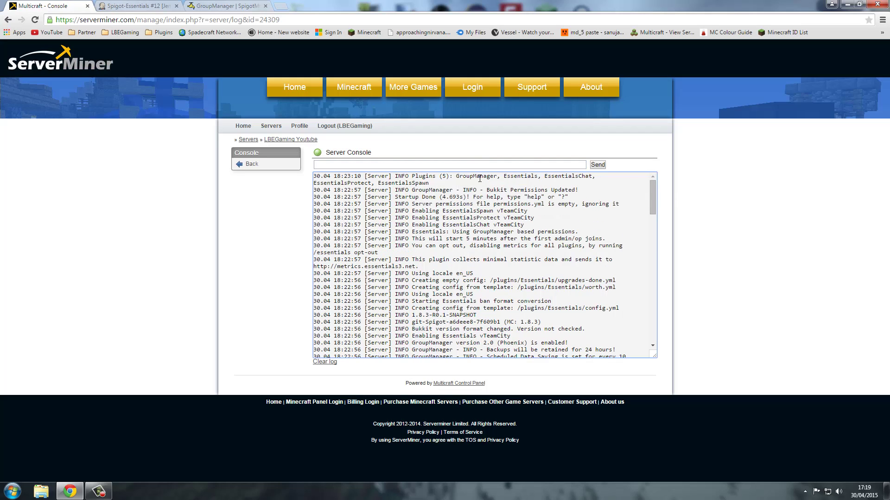
pyautogui.moveTo(455, 175); pyautogui.dragTo(606, 181)
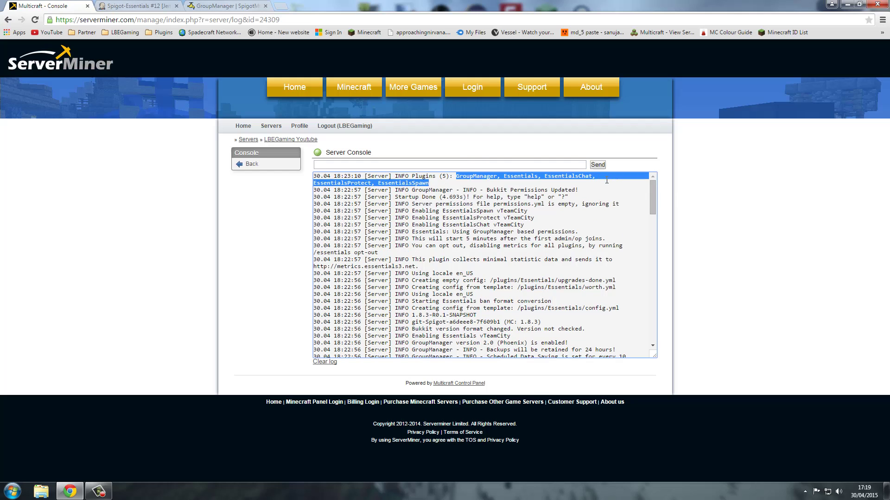
pyautogui.click(848, 4)
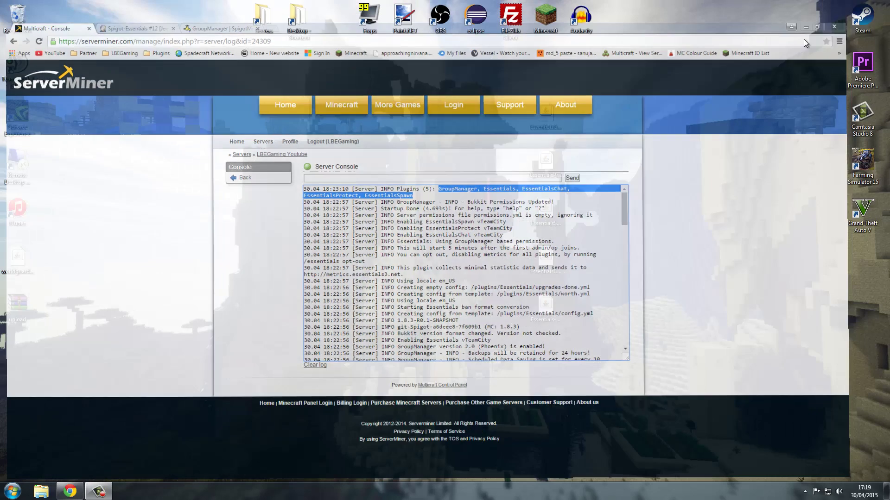
pyautogui.moveTo(611, 338); pyautogui.dragTo(534, 87)
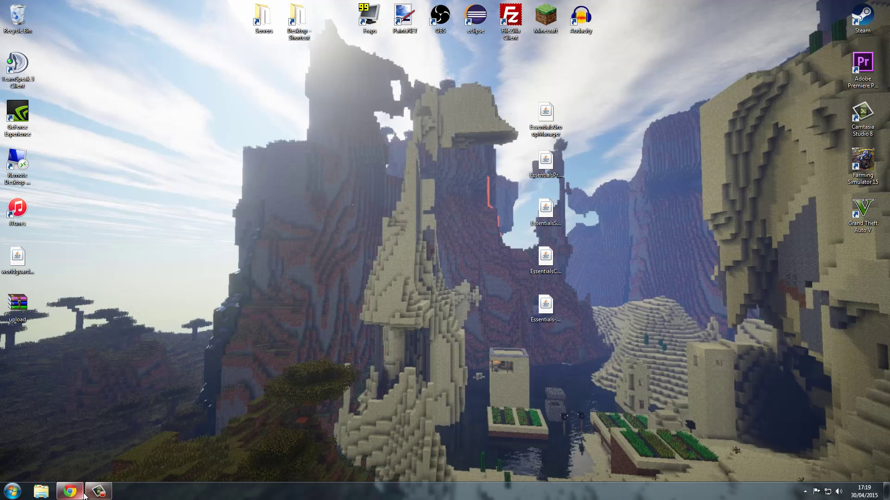
pyautogui.click(69, 491)
pyautogui.click(140, 370)
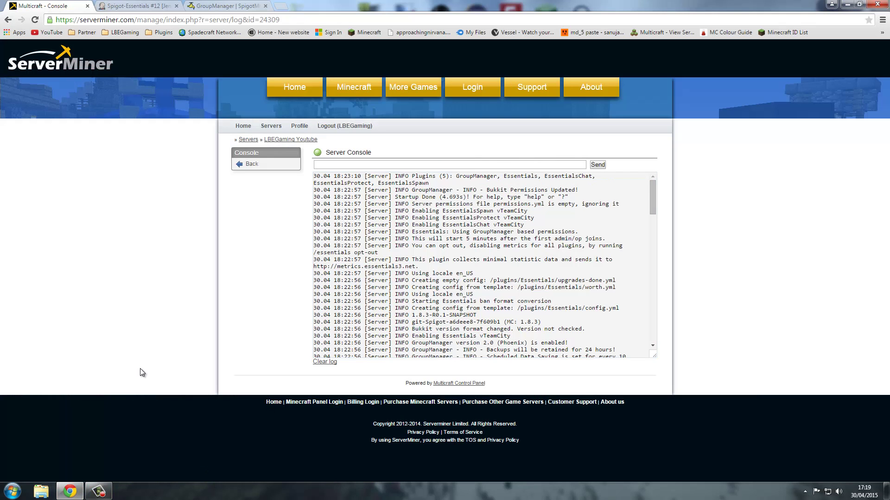